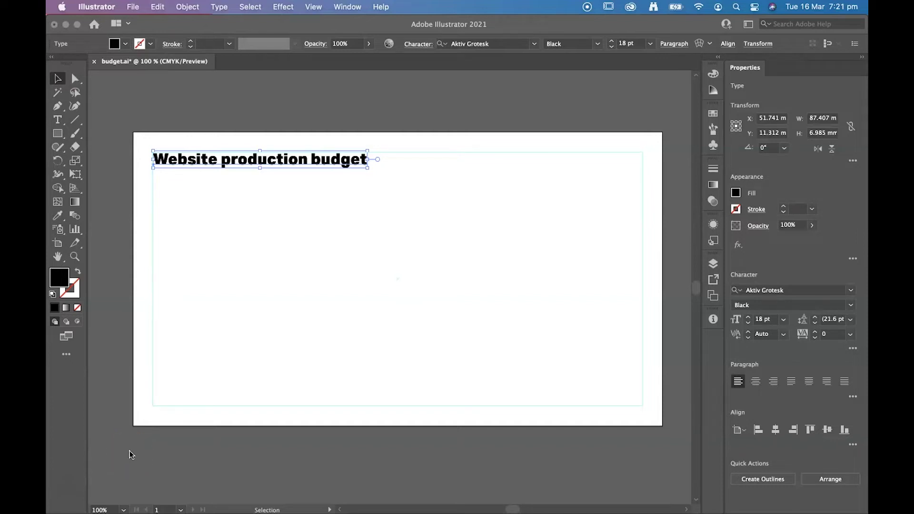
- Drag out a large area text frame under the heading, auto-filled with lorem ipsum placeholder text
{"action": "left_click", "coordinate": [199, 375]}
{"action": "left_click", "coordinate": [51, 119]}
{"action": "left_click", "coordinate": [58, 120]}
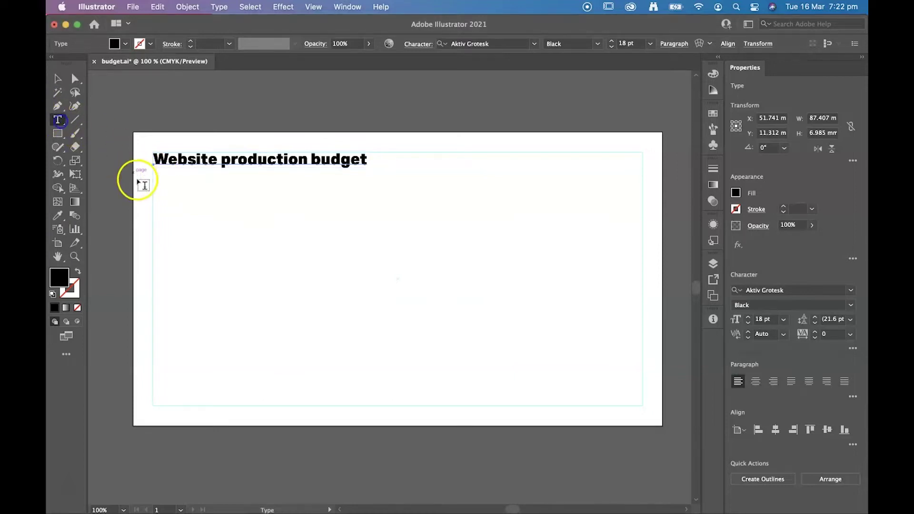
{"action": "left_click_drag", "start_coordinate": [153, 180], "coordinate": [643, 405]}
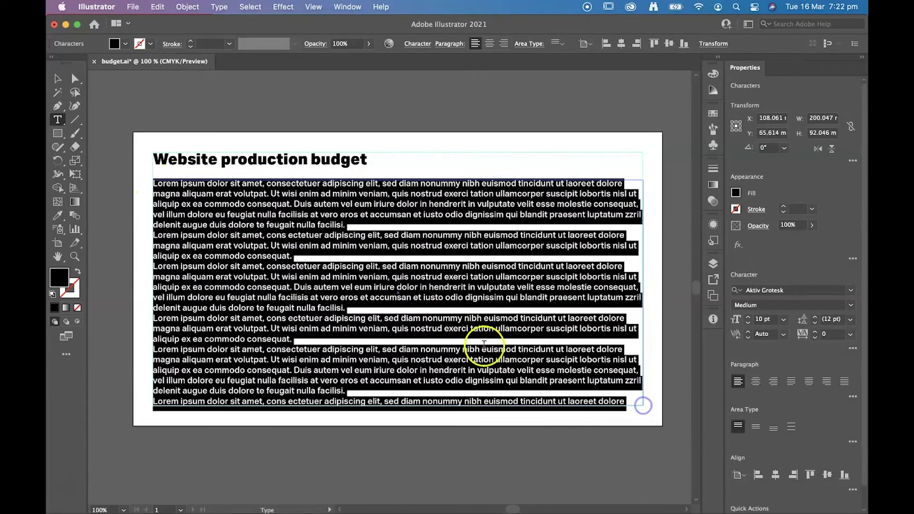
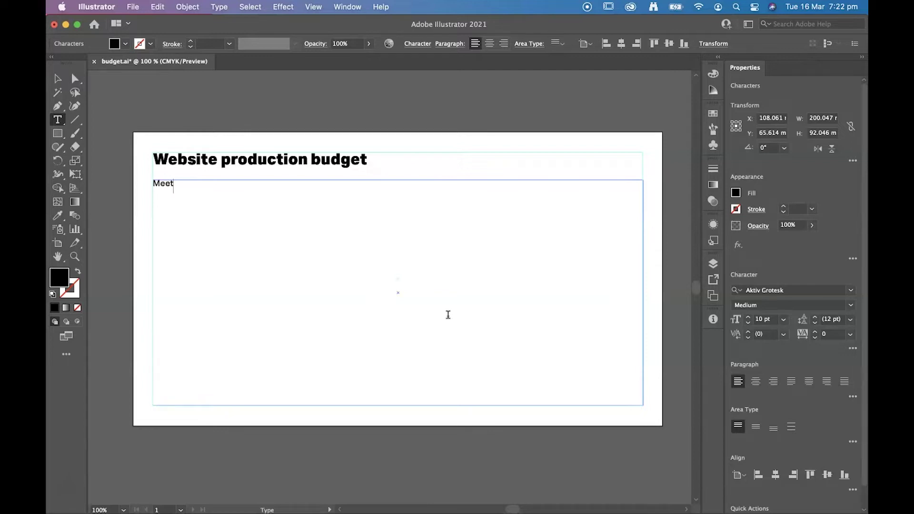
- Type the task lines Meetings, Research, Identity design and Sitemaps, fixing typos along the way
{"action": "type", "text": "ings"}
{"action": "type", "text": "Research Ideni"}
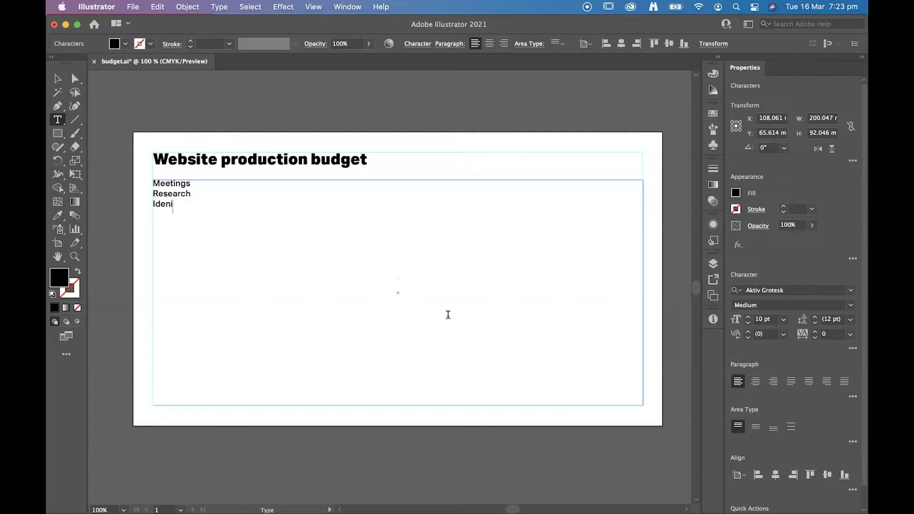
{"action": "key", "text": "BackSpace"}
{"action": "type", "text": "tity design"}
{"action": "key", "text": "Return"}
{"action": "type", "text": "Siremap"}
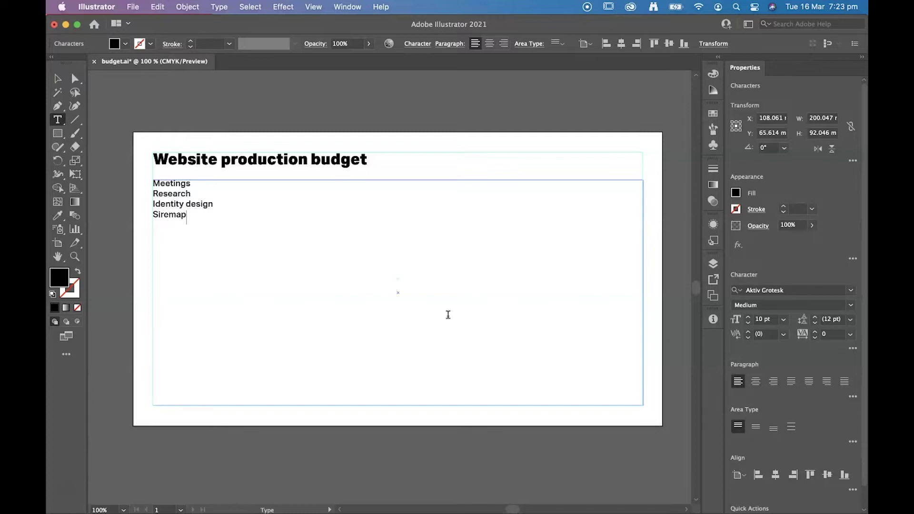
{"action": "type", "text": "s"}
{"action": "key", "text": "Left"}
{"action": "key", "text": "Left"}
{"action": "key", "text": "Left"}
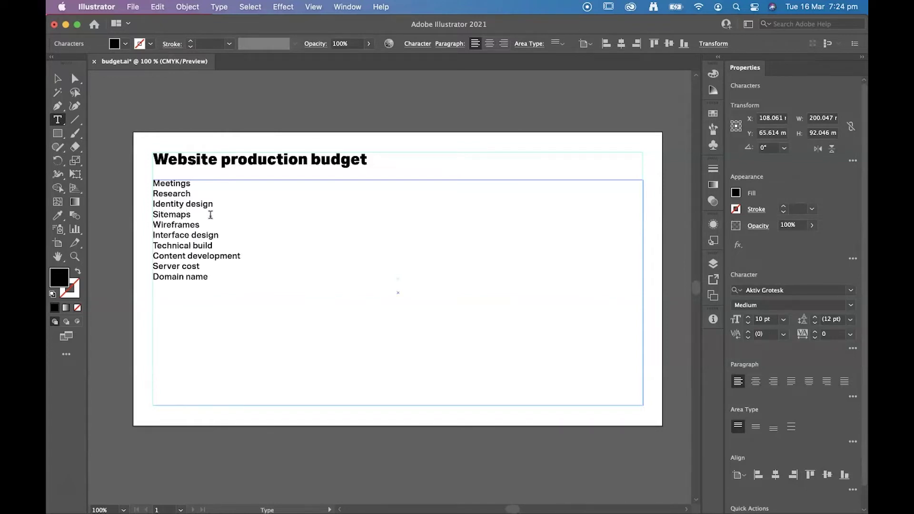
- Set all ten task lines to 12 pt text with 24 pt leading
{"action": "key", "text": "super+a"}
{"action": "key", "text": "alt+Down"}
{"action": "key", "text": "alt+Down"}
{"action": "key", "text": "alt+Down"}
{"action": "key", "text": "alt+Down"}
{"action": "key", "text": "alt+Down"}
{"action": "key", "text": "alt+Down"}
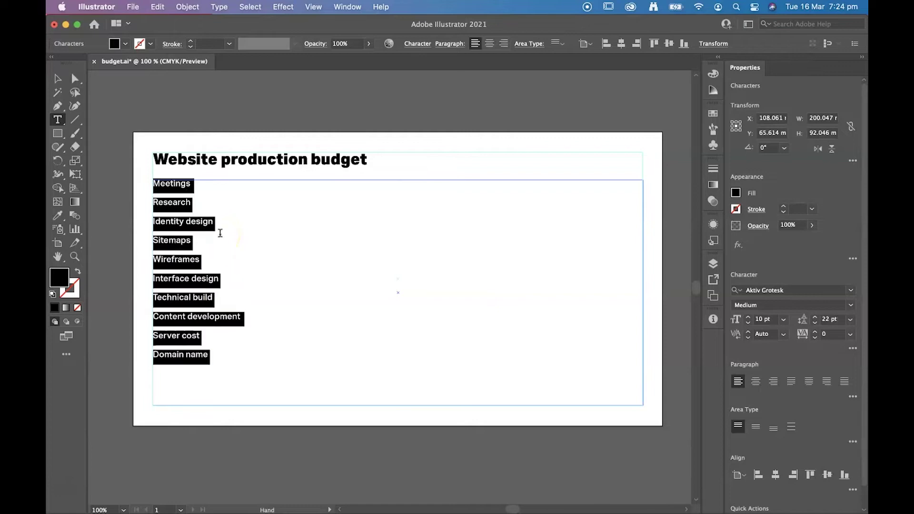
{"action": "key", "text": "alt+Down"}
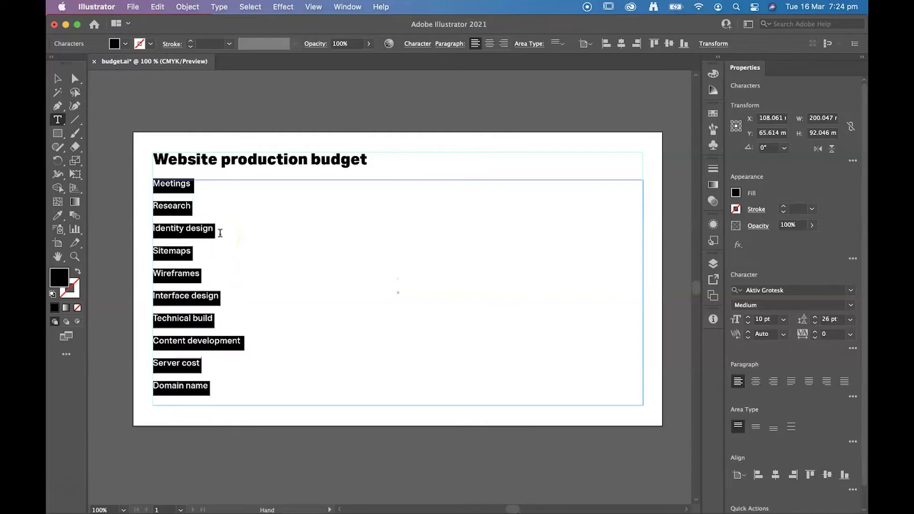
{"action": "key", "text": "super"}
{"action": "key", "text": "super+shift+period"}
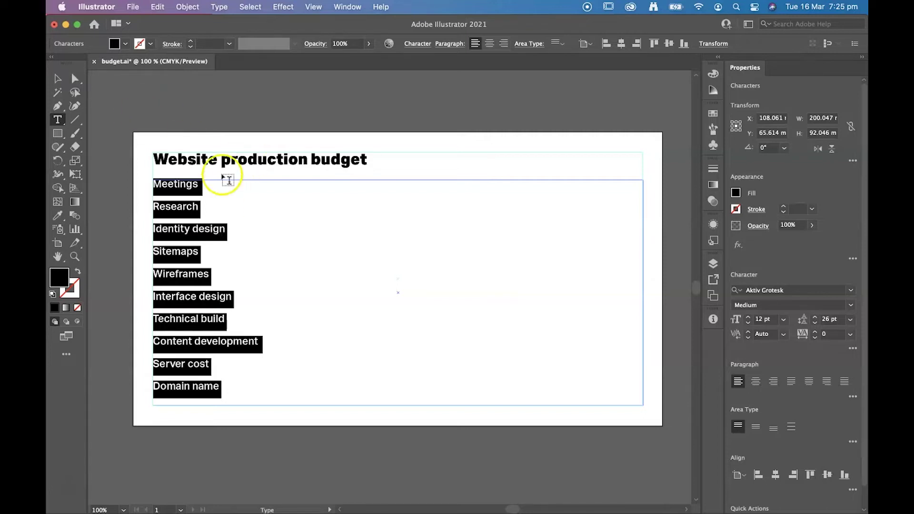
{"action": "key", "text": "alt+Up"}
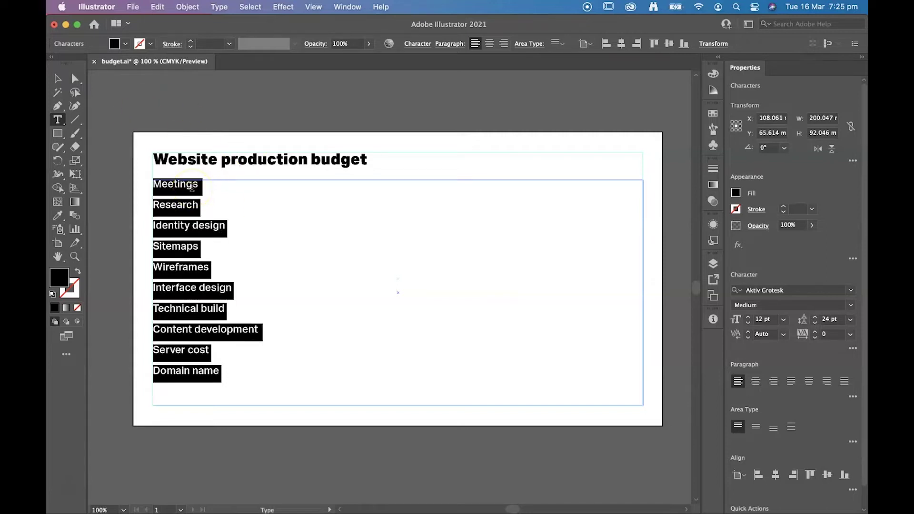
- Add a TASKS heading line above Meetings in Black weight
{"action": "left_click", "coordinate": [156, 186]}
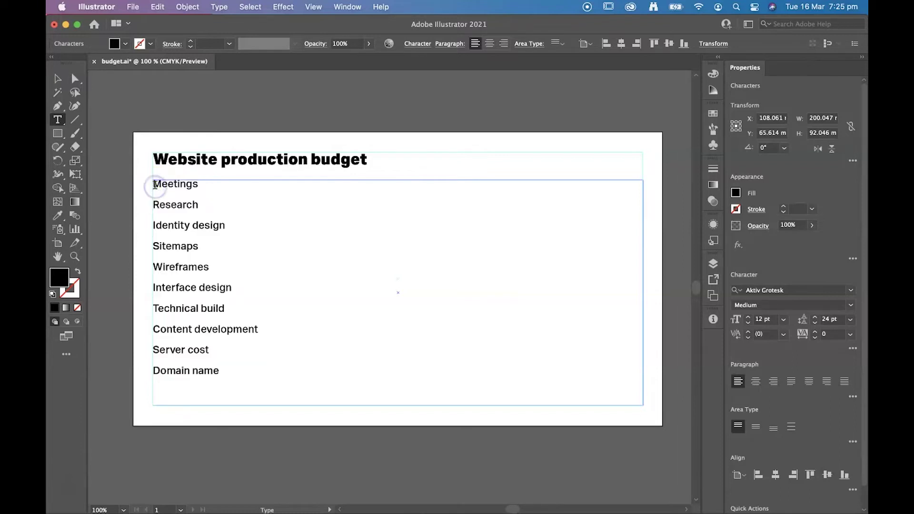
{"action": "key", "text": "Return"}
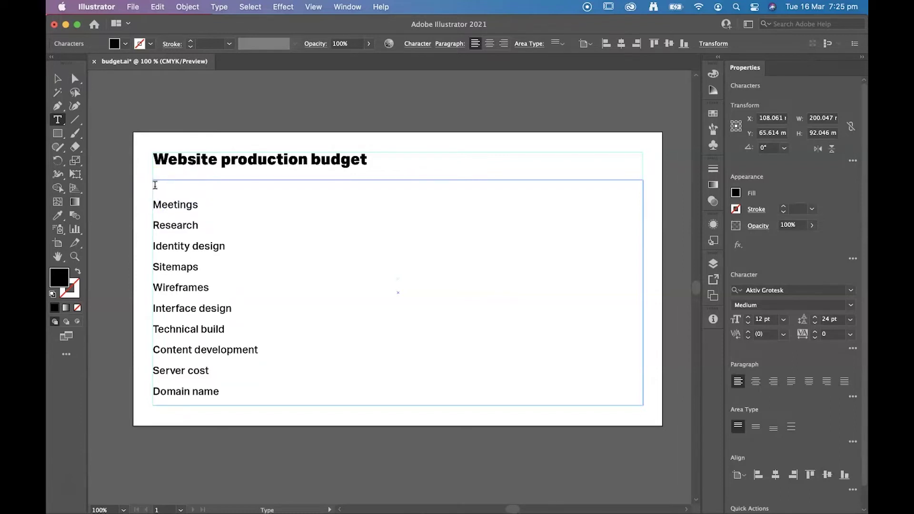
{"action": "type", "text": "TASKS"}
{"action": "key", "text": "shift+super+Left"}
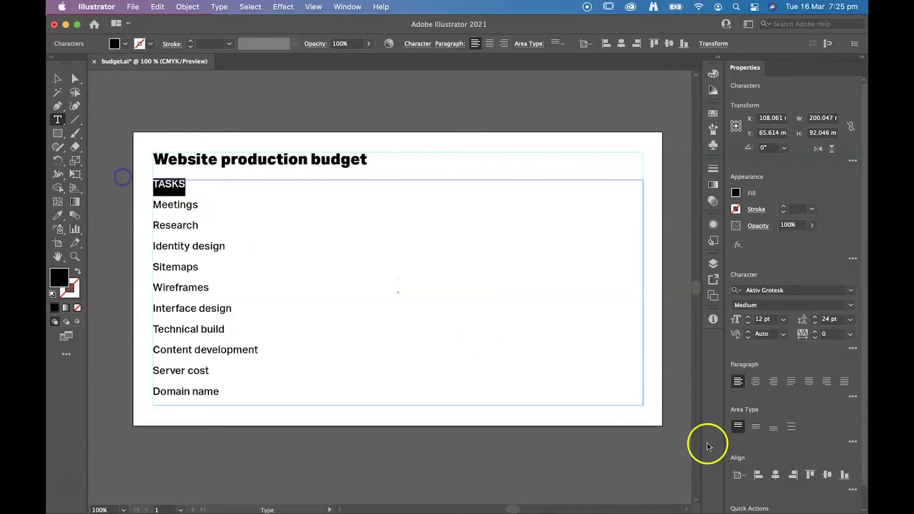
{"action": "left_click", "coordinate": [850, 304]}
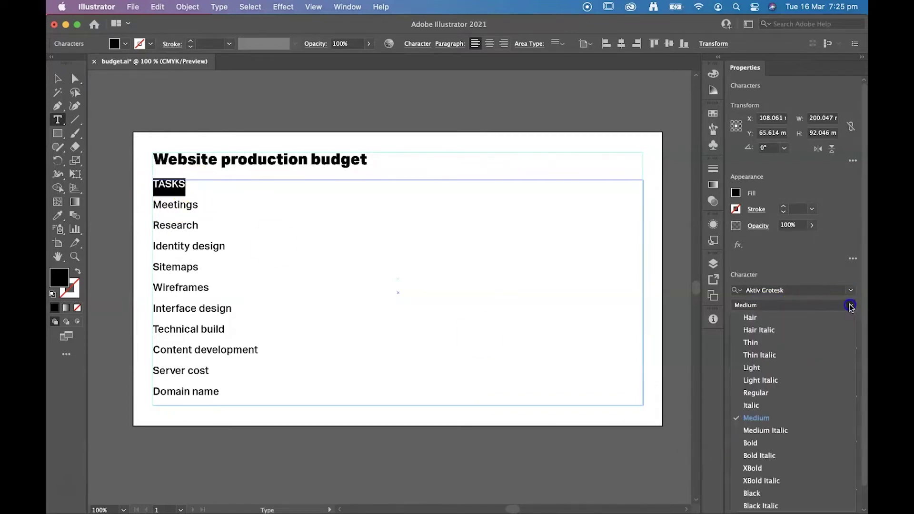
{"action": "left_click", "coordinate": [768, 492]}
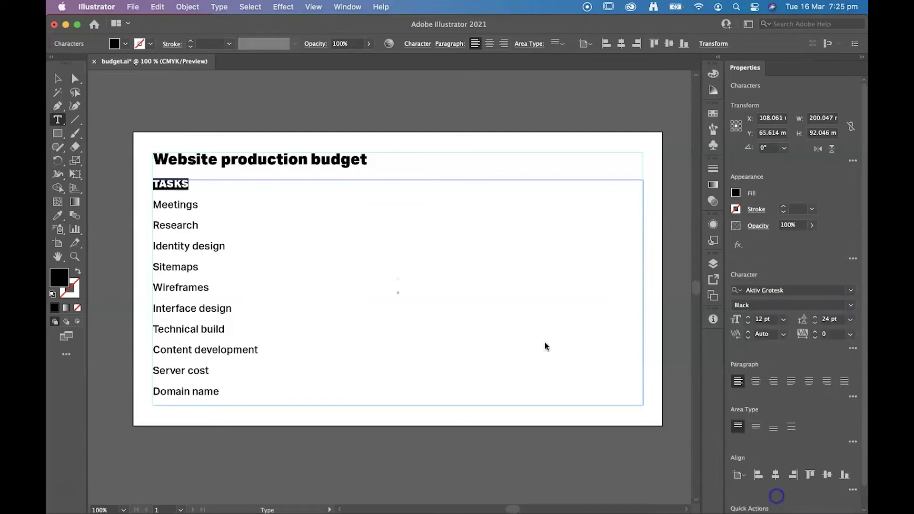
- Type HOURS, COST PER HOUR and TOTAL after TASKS, separated by tabs
{"action": "left_click", "coordinate": [212, 186]}
{"action": "key", "text": "Tab"}
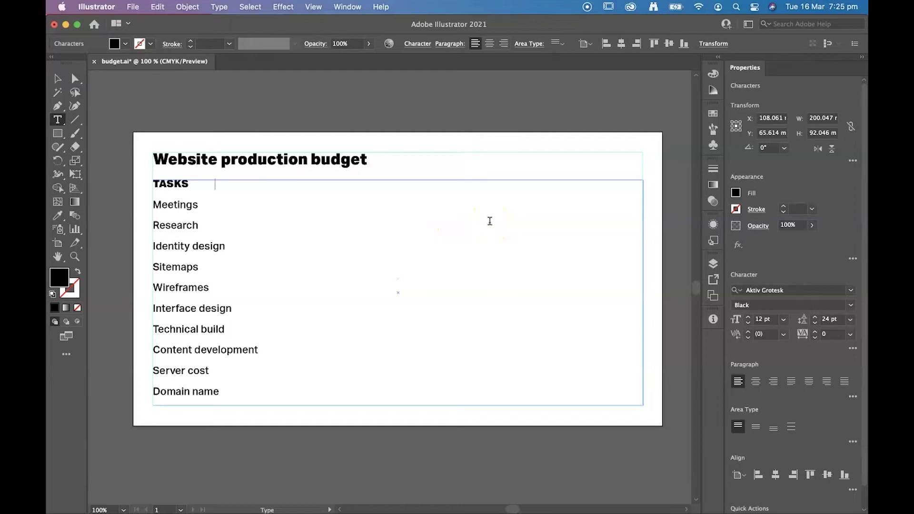
{"action": "type", "text": "HOURS"}
{"action": "type", "text": "COST"}
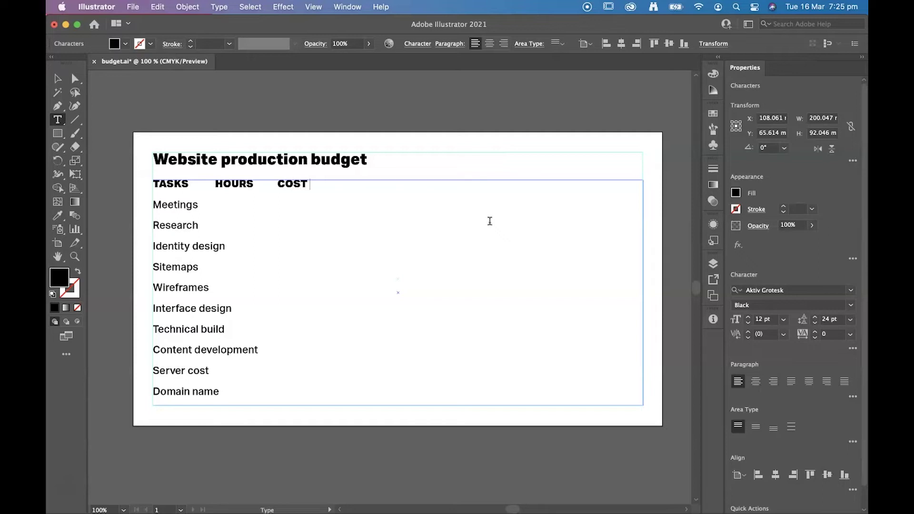
{"action": "type", "text": " PER HOUR T"}
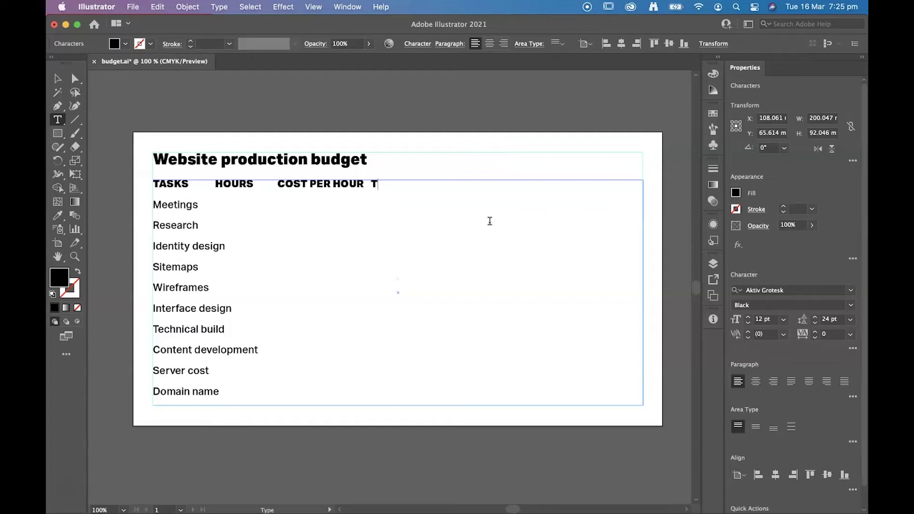
{"action": "type", "text": "OTAL"}
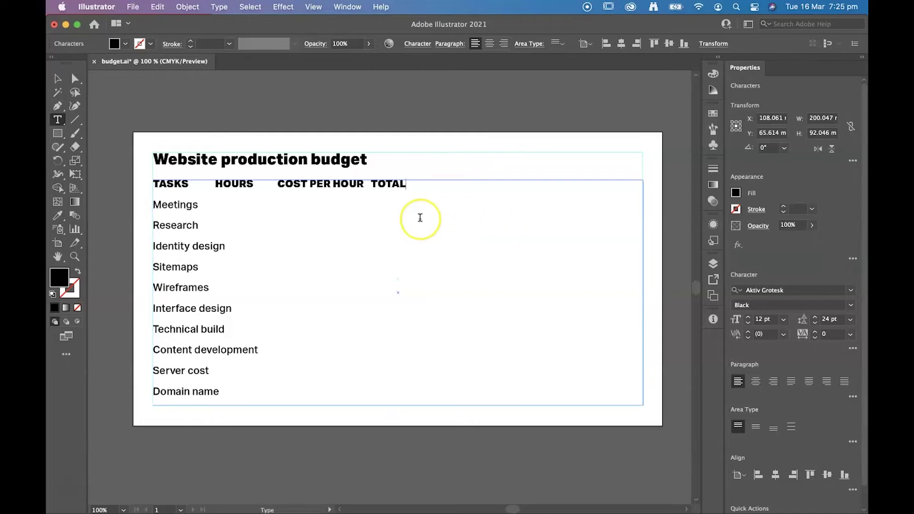
{"action": "key", "text": "super"}
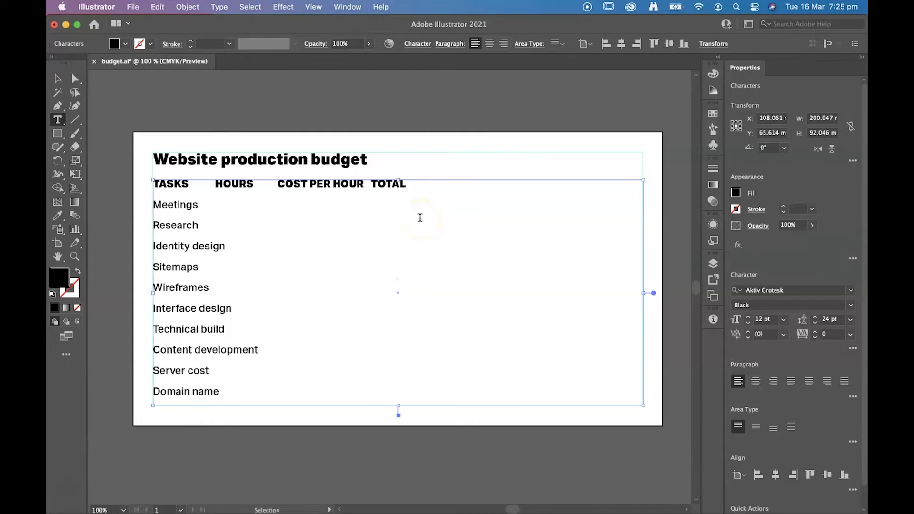
- Set tab stops placing HOURS near 84 mm, COST PER HOUR near 122 mm, TOTAL at the right edge
{"action": "key", "text": "super+a"}
{"action": "key", "text": "super"}
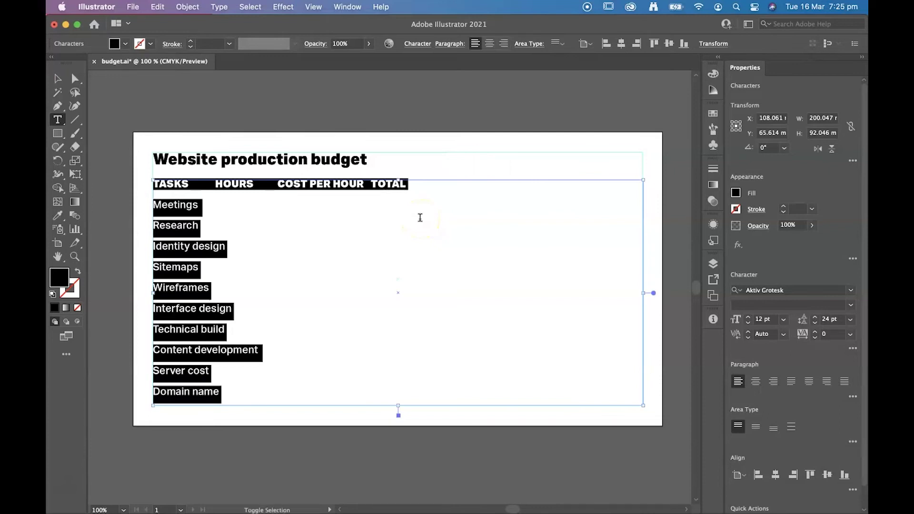
{"action": "key", "text": "super"}
{"action": "key", "text": "super+shift+t"}
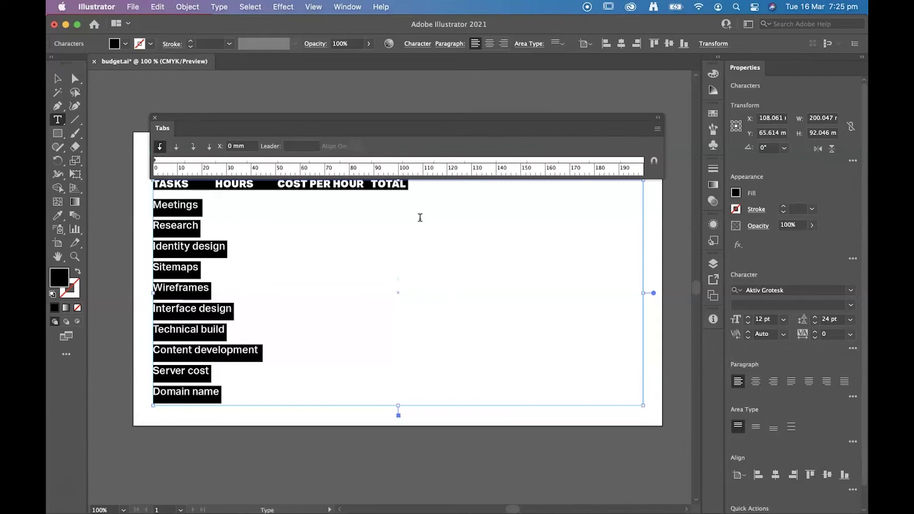
{"action": "left_click", "coordinate": [419, 218]}
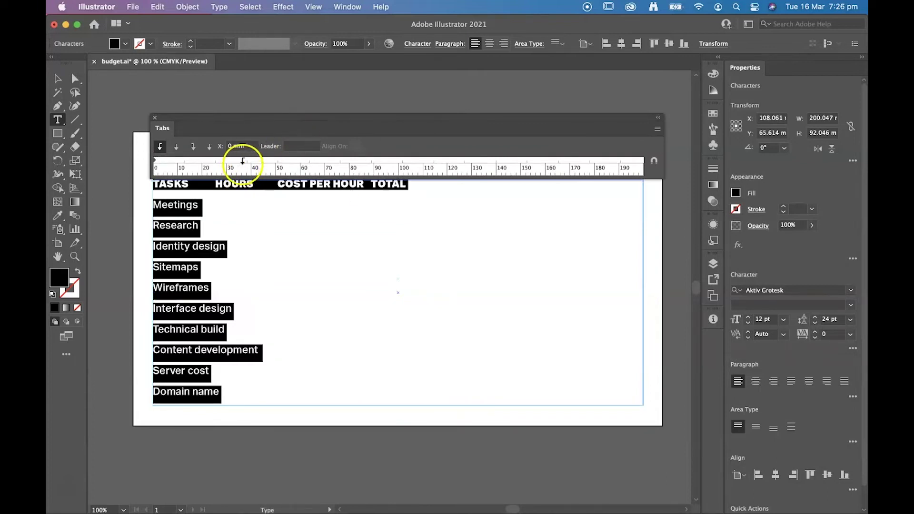
{"action": "left_click_drag", "start_coordinate": [241, 161], "coordinate": [328, 162]}
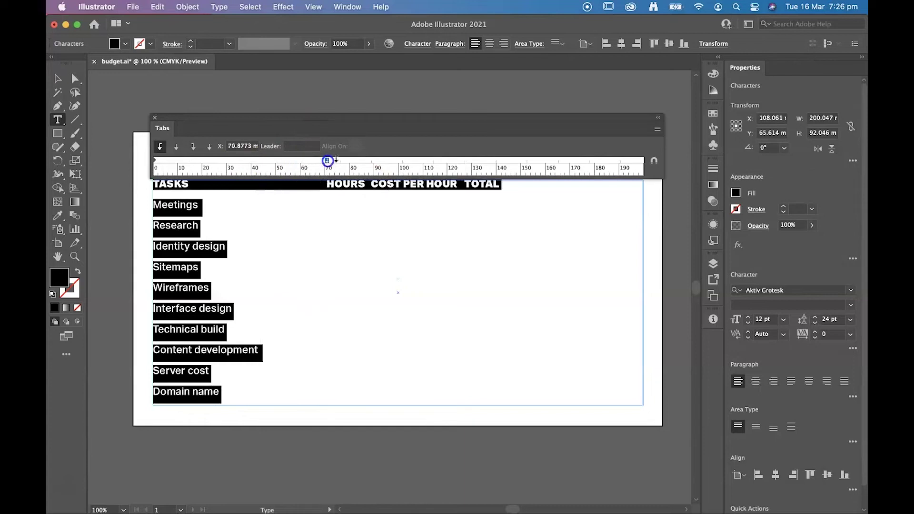
{"action": "left_click_drag", "start_coordinate": [406, 162], "coordinate": [441, 161]}
{"action": "left_click_drag", "start_coordinate": [541, 163], "coordinate": [600, 158]}
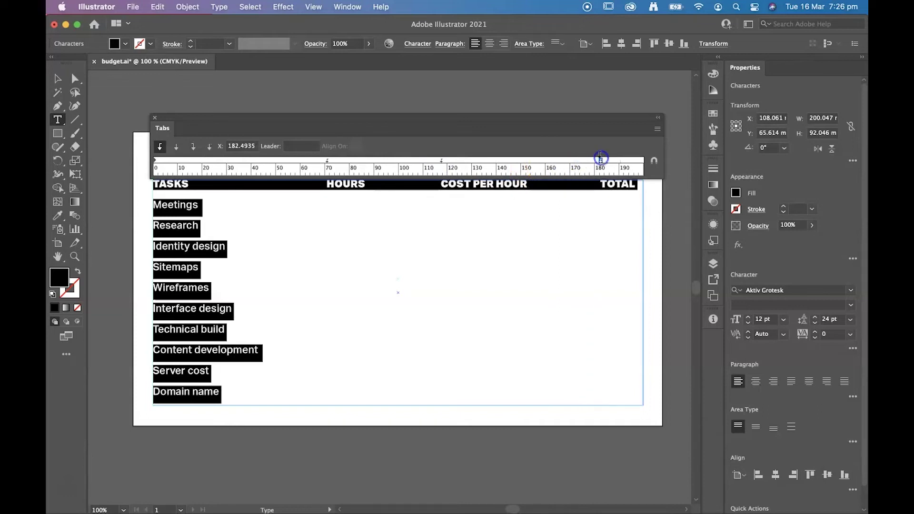
{"action": "left_click_drag", "start_coordinate": [443, 159], "coordinate": [459, 160]}
{"action": "left_click_drag", "start_coordinate": [327, 160], "coordinate": [360, 163]}
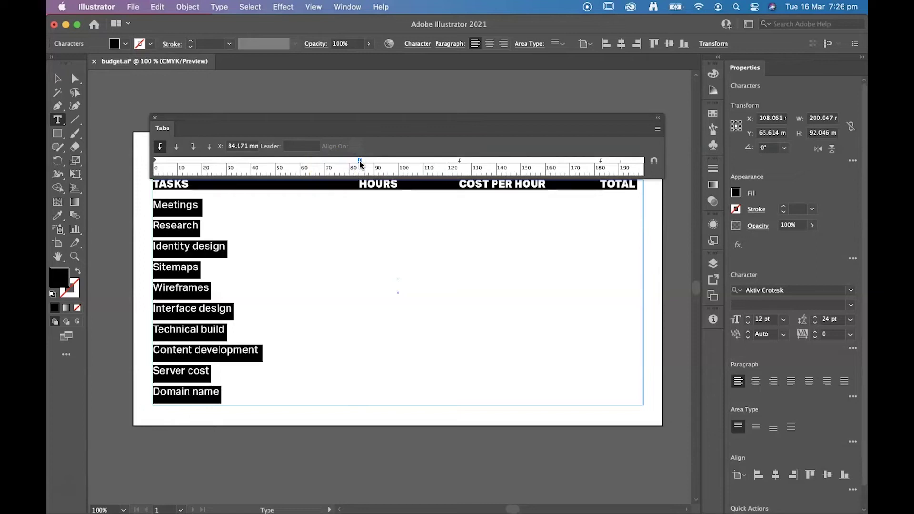
- Fill in the Meetings row: 4 hours, $45 per hour, $180 total
{"action": "left_click", "coordinate": [369, 222]}
{"action": "left_click", "coordinate": [363, 200]}
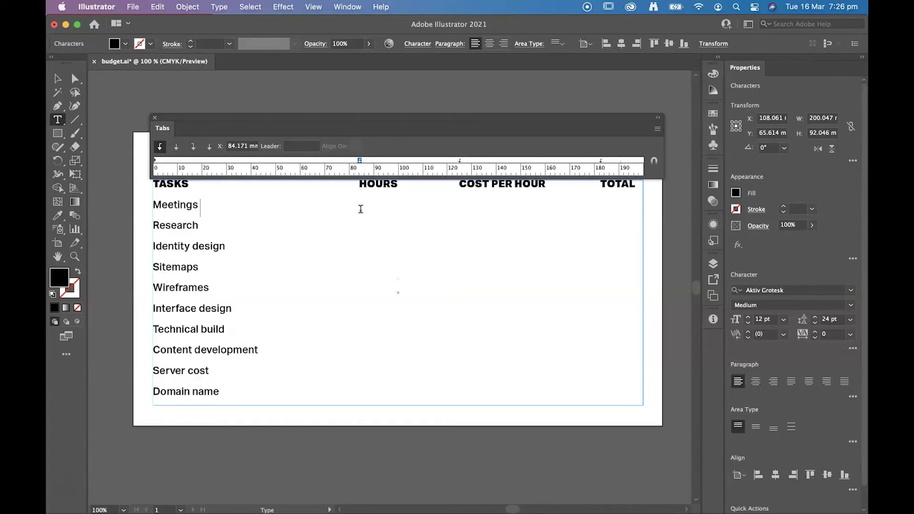
{"action": "key", "text": "Tab"}
{"action": "type", "text": "4"}
{"action": "key", "text": "Tab"}
{"action": "type", "text": "$45"}
{"action": "key", "text": "Tab"}
{"action": "type", "text": "$180"}
- Fill in the Research row: 8 hours, $45 per hour, $360 total
{"action": "left_click", "coordinate": [424, 259]}
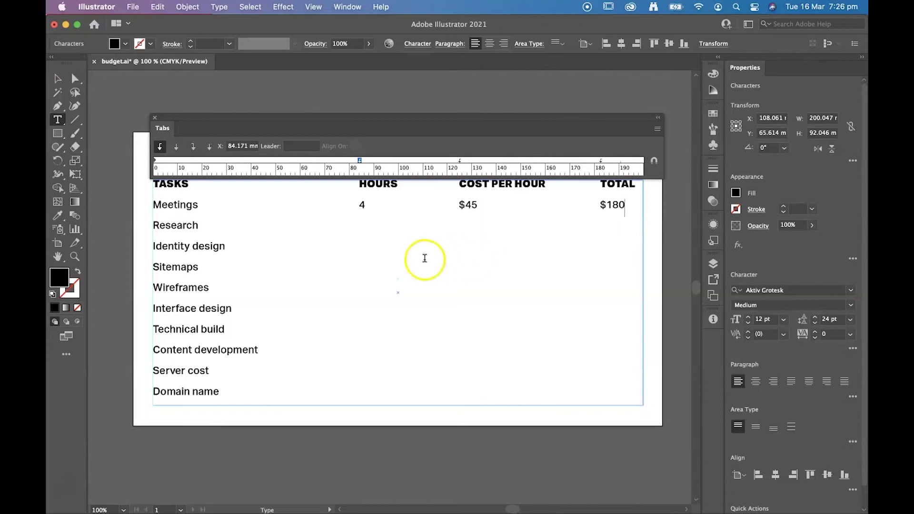
{"action": "left_click", "coordinate": [364, 227]}
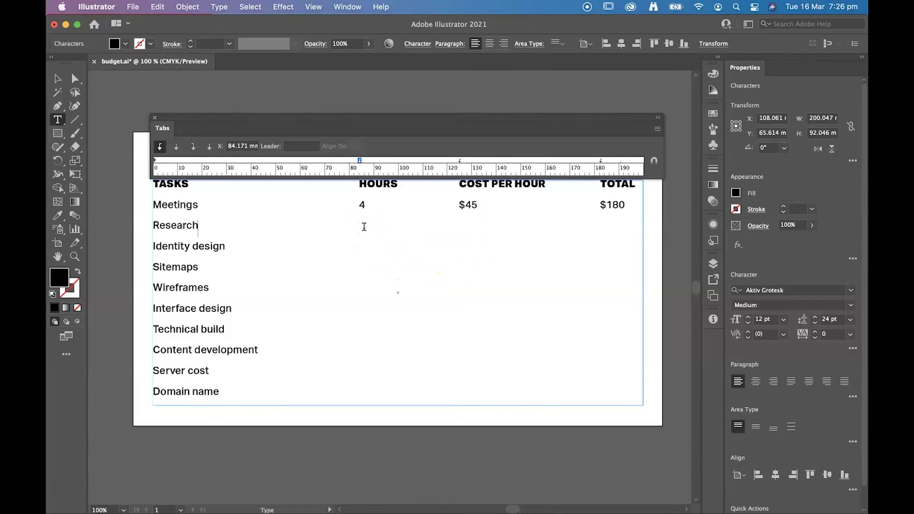
{"action": "key", "text": "Tab"}
{"action": "type", "text": "8 $45"}
{"action": "left_click", "coordinate": [364, 226]}
{"action": "left_click", "coordinate": [372, 226]}
{"action": "key", "text": "Tab"}
{"action": "left_click", "coordinate": [446, 224]}
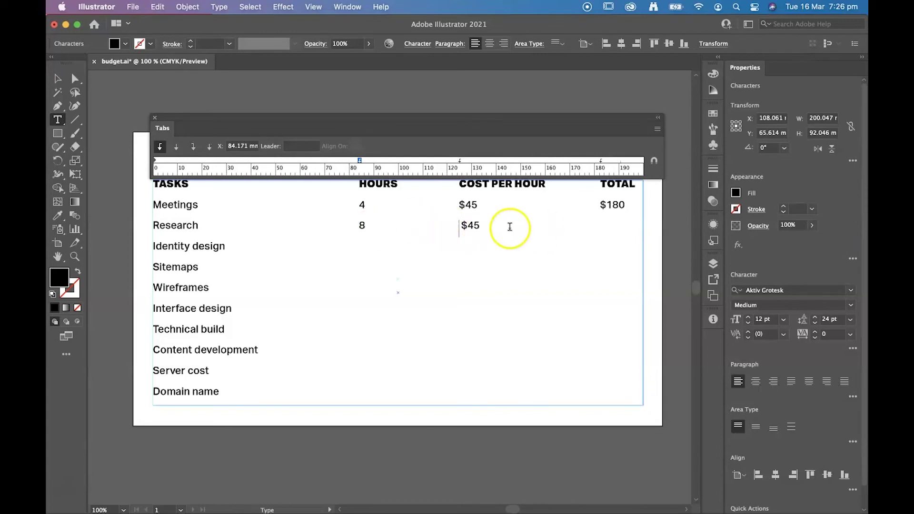
{"action": "key", "text": "Delete"}
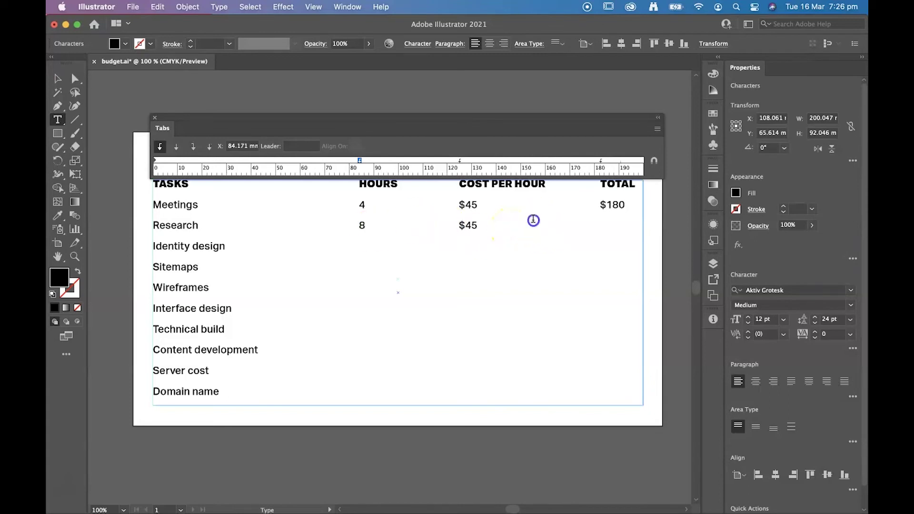
{"action": "left_click", "coordinate": [490, 227]}
{"action": "key", "text": "Tab"}
{"action": "type", "text": "$360"}
- Move to the HOURS column of the Identity design row to continue entering values
{"action": "left_click", "coordinate": [348, 246]}
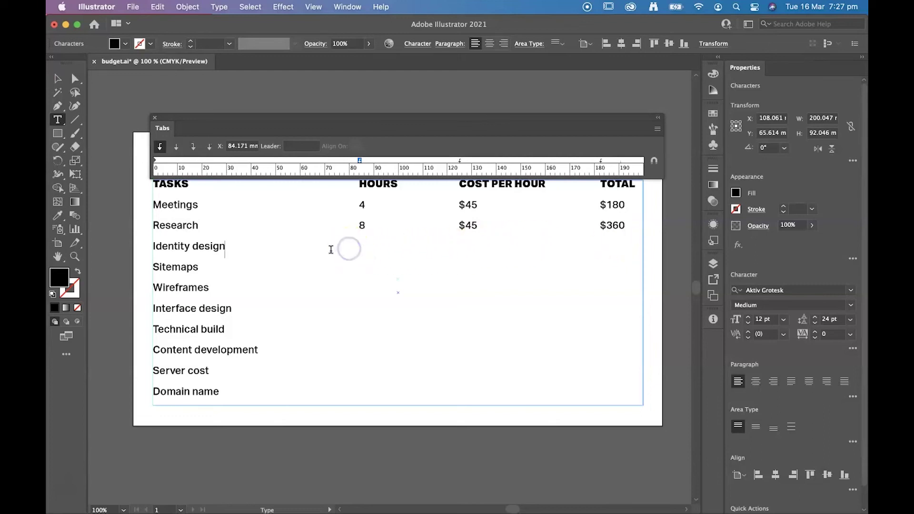
{"action": "key", "text": "Tab"}
{"action": "left_click", "coordinate": [400, 271]}
{"action": "left_click", "coordinate": [397, 257]}
{"action": "left_click", "coordinate": [339, 244]}
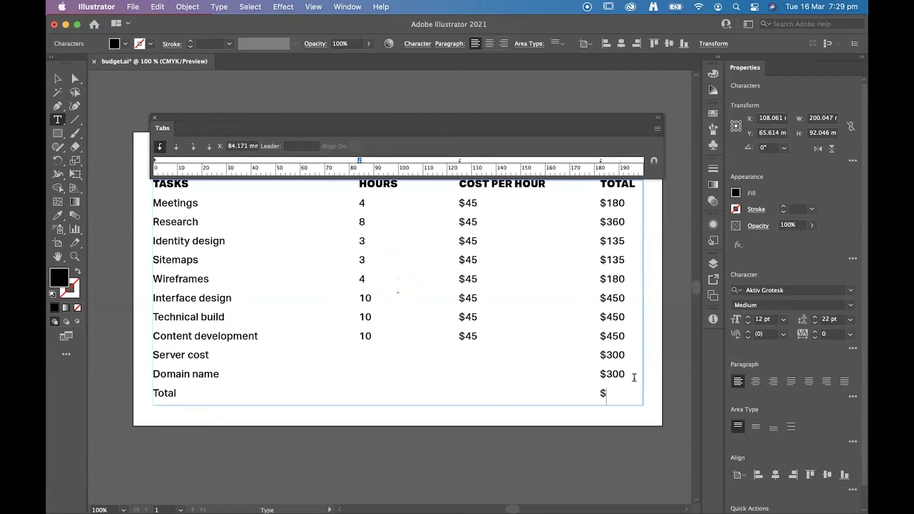
- Enter 2940 after the $ in the Total row
{"action": "left_click", "coordinate": [612, 399]}
{"action": "type", "text": "2940"}
{"action": "left_click", "coordinate": [633, 394]}
{"action": "left_click", "coordinate": [633, 394]}
{"action": "left_click", "coordinate": [674, 391]}
- Set the Total $2940 line to XBold weight and move the tab ruler clear of the heading
{"action": "left_click", "coordinate": [618, 393]}
{"action": "left_click_drag", "start_coordinate": [636, 395], "coordinate": [138, 406]}
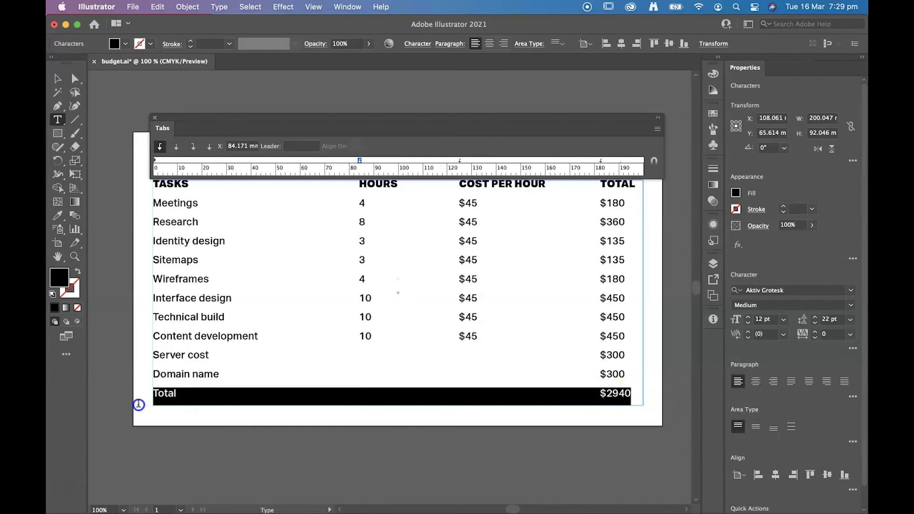
{"action": "left_click", "coordinate": [850, 305]}
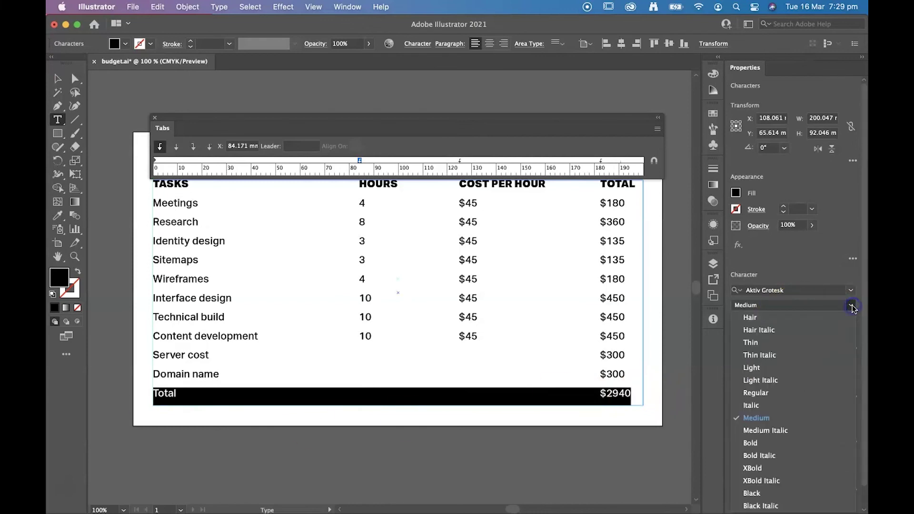
{"action": "left_click", "coordinate": [774, 471]}
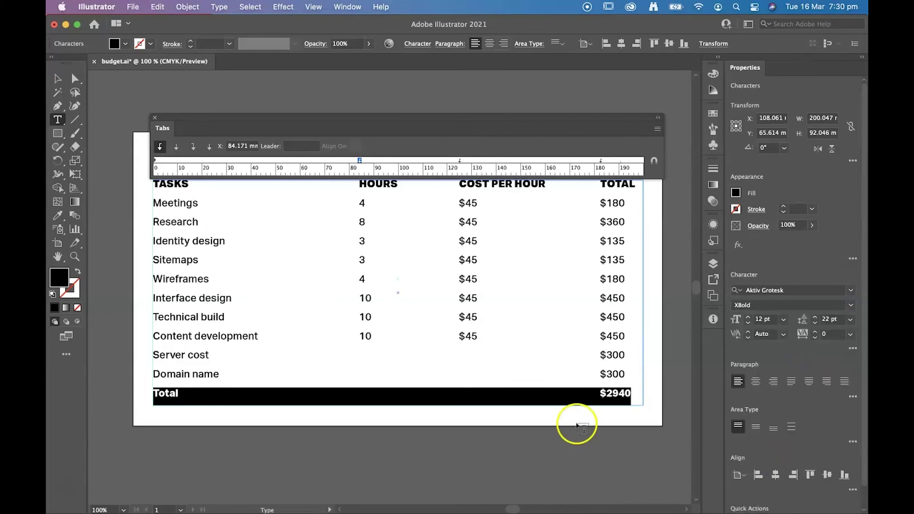
{"action": "left_click", "coordinate": [640, 393]}
{"action": "left_click_drag", "start_coordinate": [640, 393], "coordinate": [116, 398]}
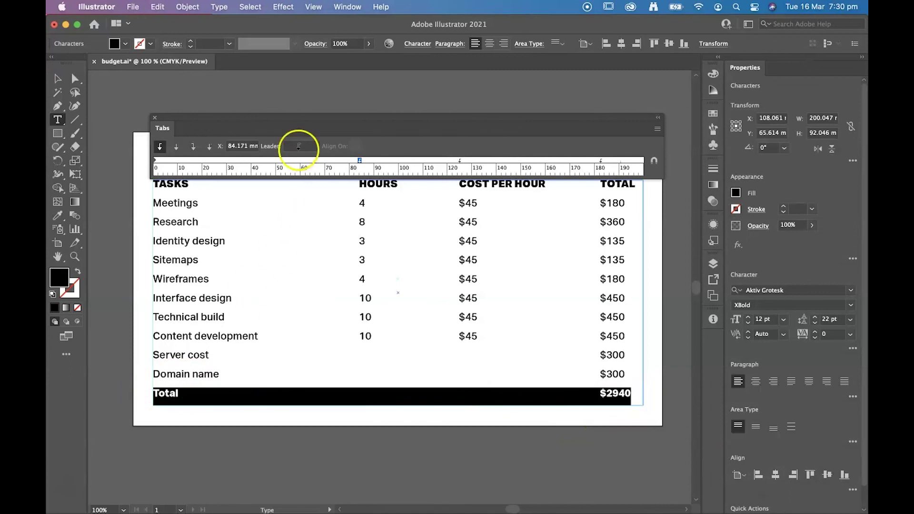
{"action": "left_click_drag", "start_coordinate": [250, 119], "coordinate": [242, 84]}
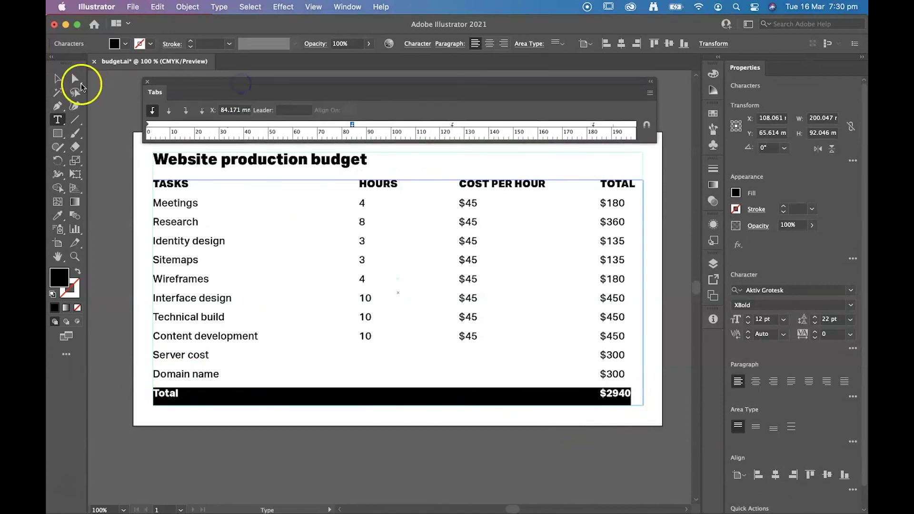
- With the Selection tool, select and deselect the dotted separator lines between the table rows
{"action": "left_click", "coordinate": [57, 78]}
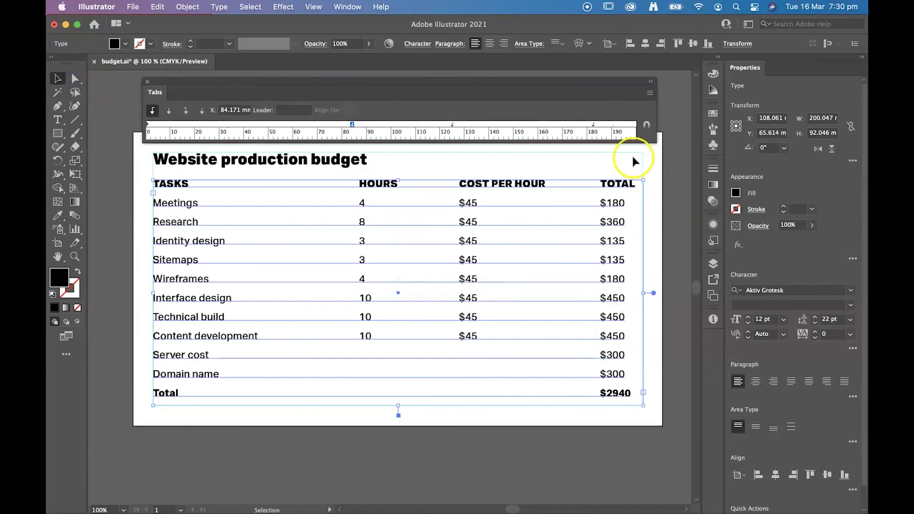
{"action": "left_click", "coordinate": [633, 158]}
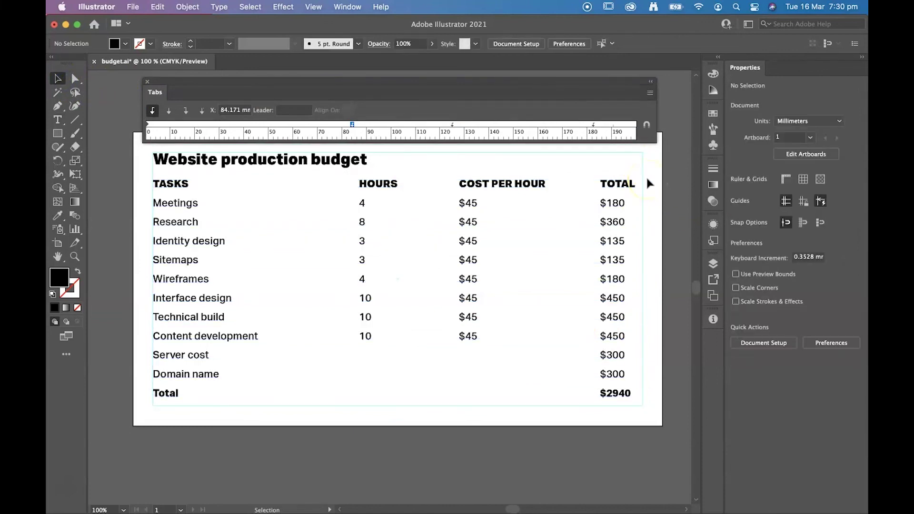
{"action": "left_click", "coordinate": [662, 197]}
{"action": "left_click", "coordinate": [727, 208]}
{"action": "left_click", "coordinate": [790, 348]}
{"action": "left_click", "coordinate": [451, 382]}
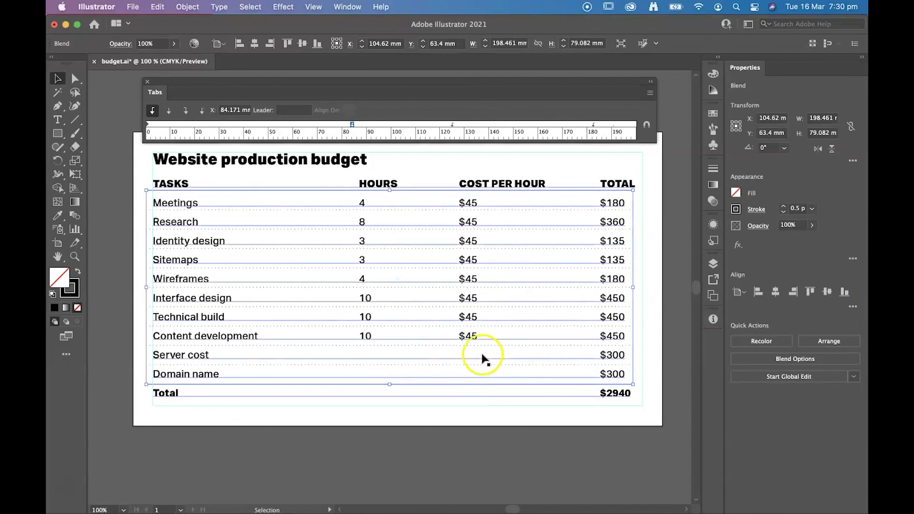
{"action": "left_click", "coordinate": [678, 353]}
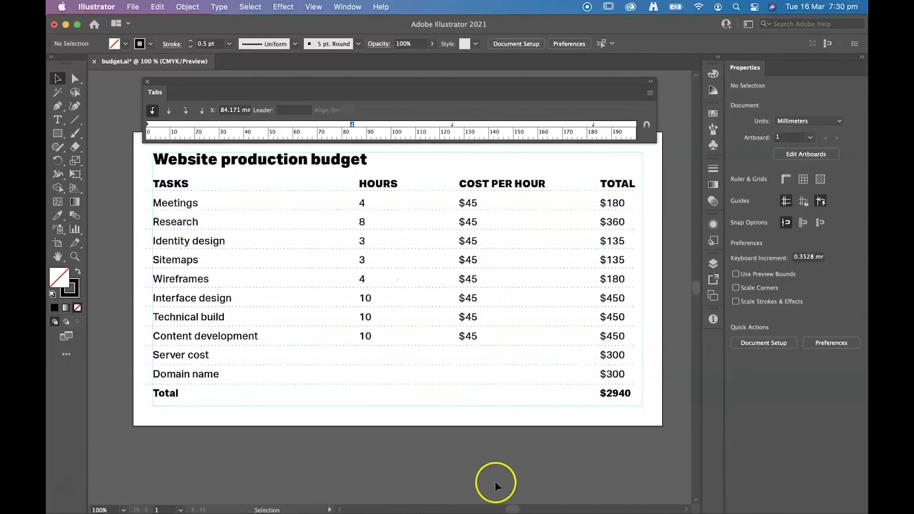